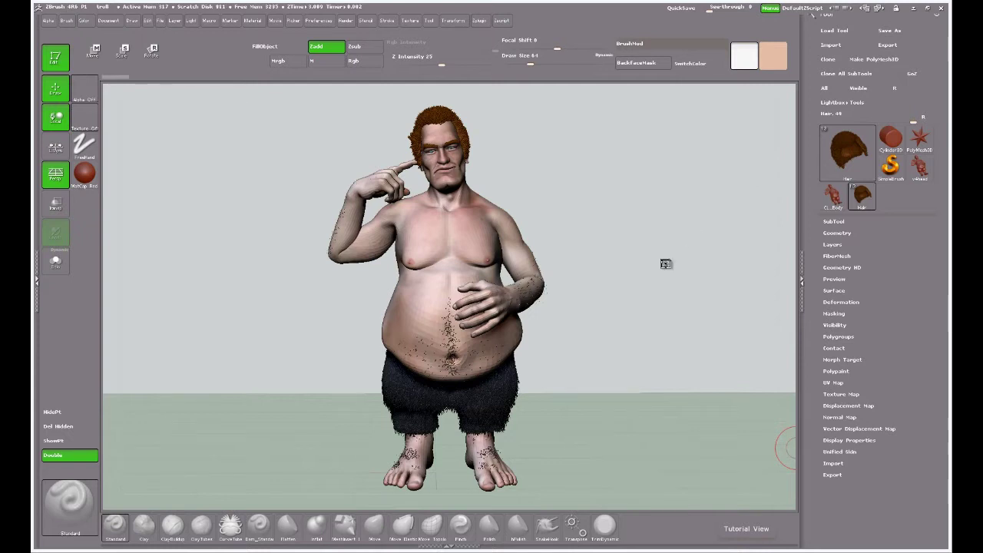
Step: Show the model's subtool list and make the Body_1 subtool active
left_click(831, 221)
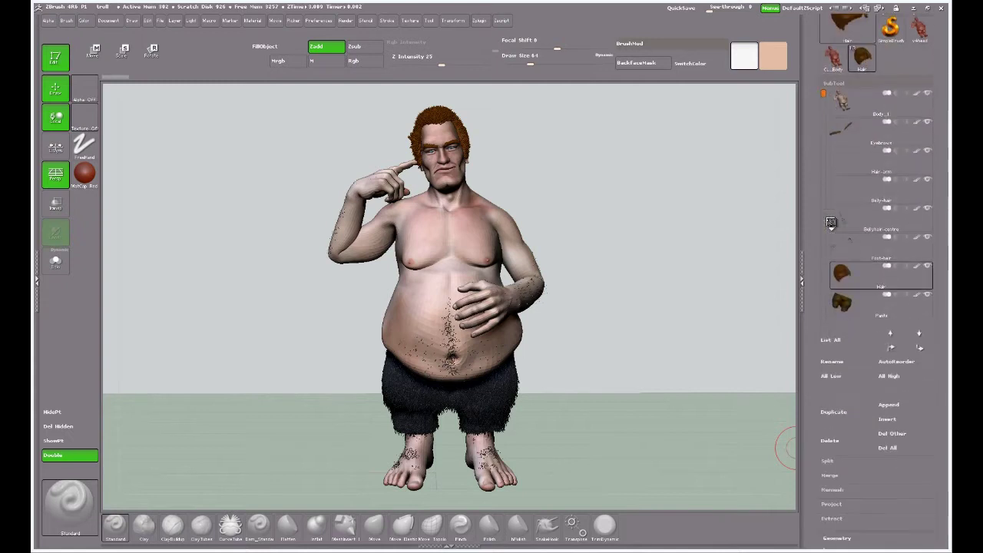
mouse_move(847, 103)
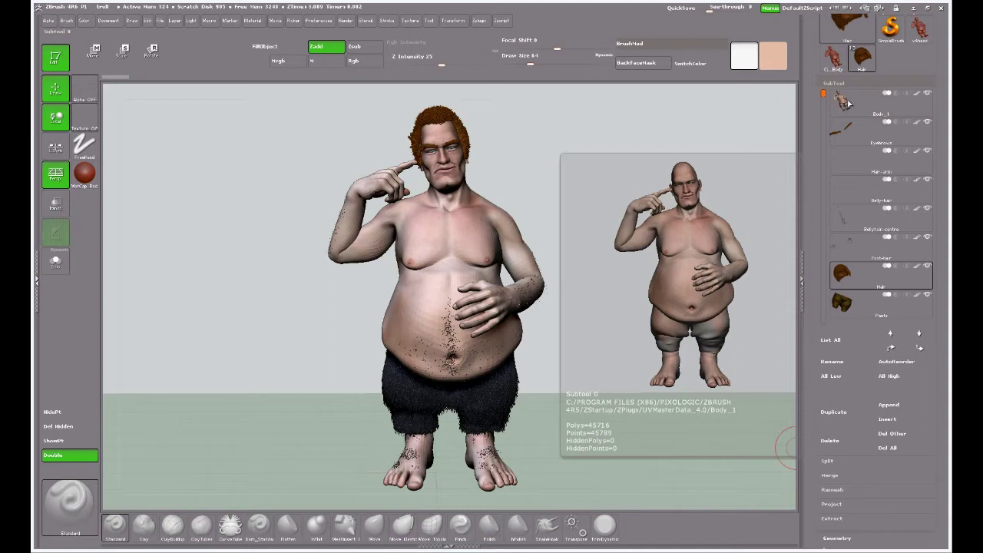
left_click(848, 106)
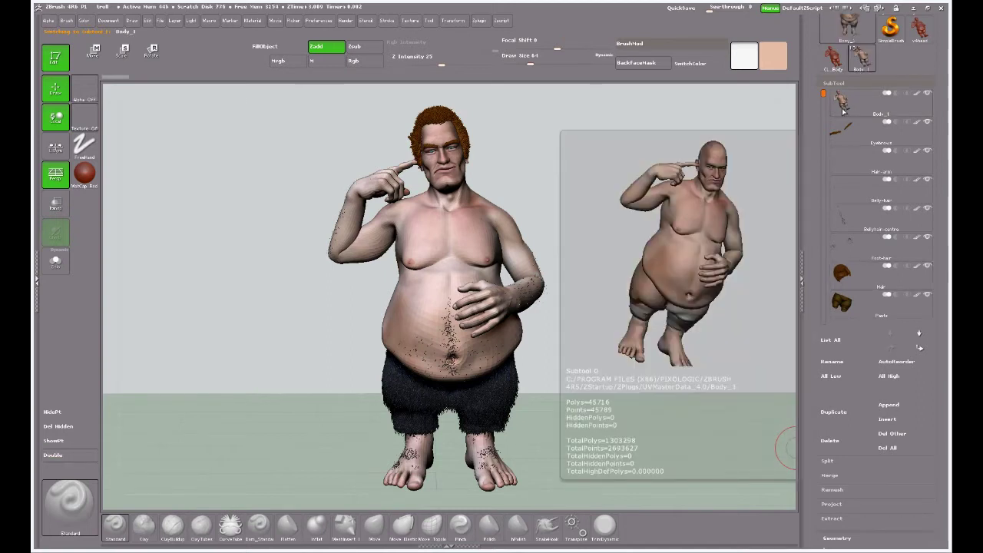
mouse_move(843, 135)
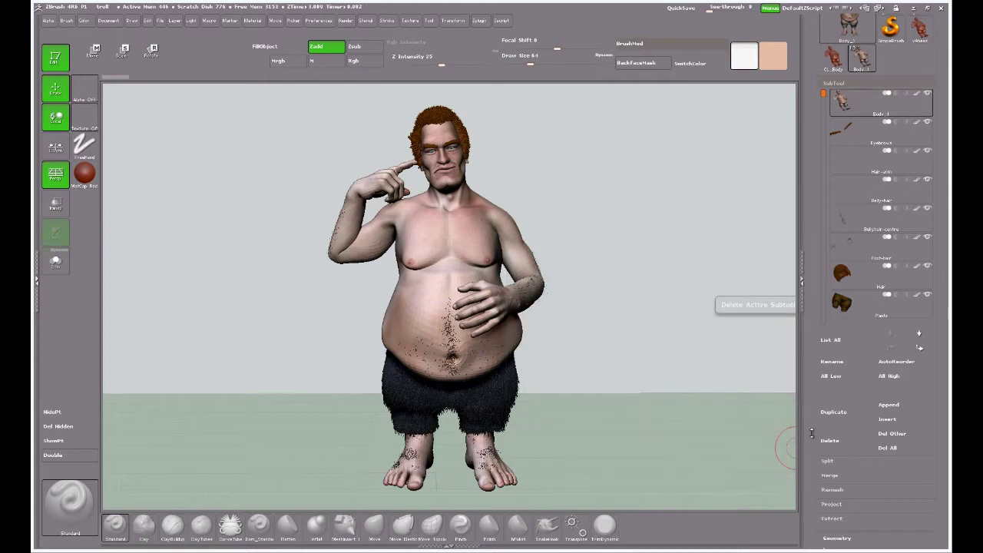
Step: Raise the Body_1 geometry to its highest subdivision level and delete the lower subdivision levels
left_click_drag(807, 429, 794, 395)
scroll(794, 395, "down", 3)
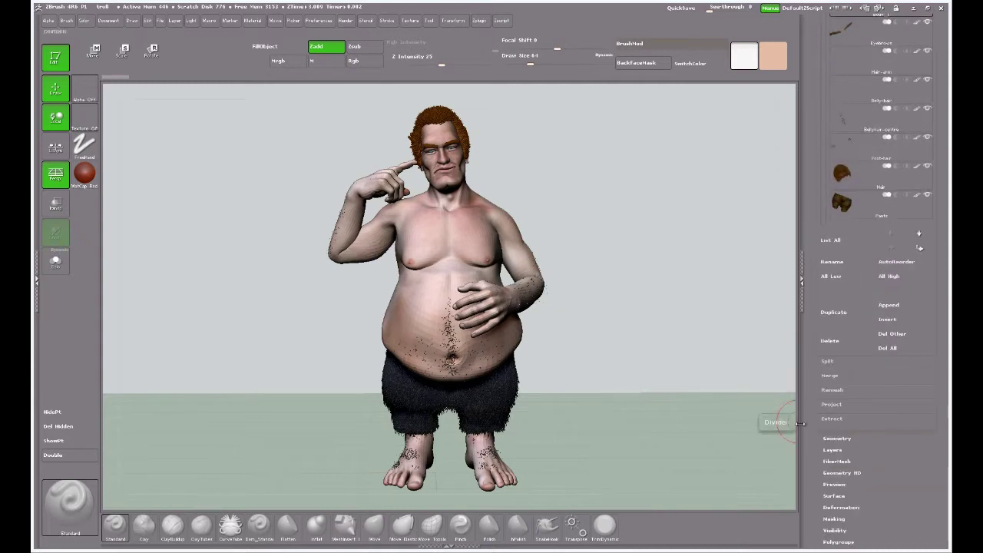
left_click(843, 438)
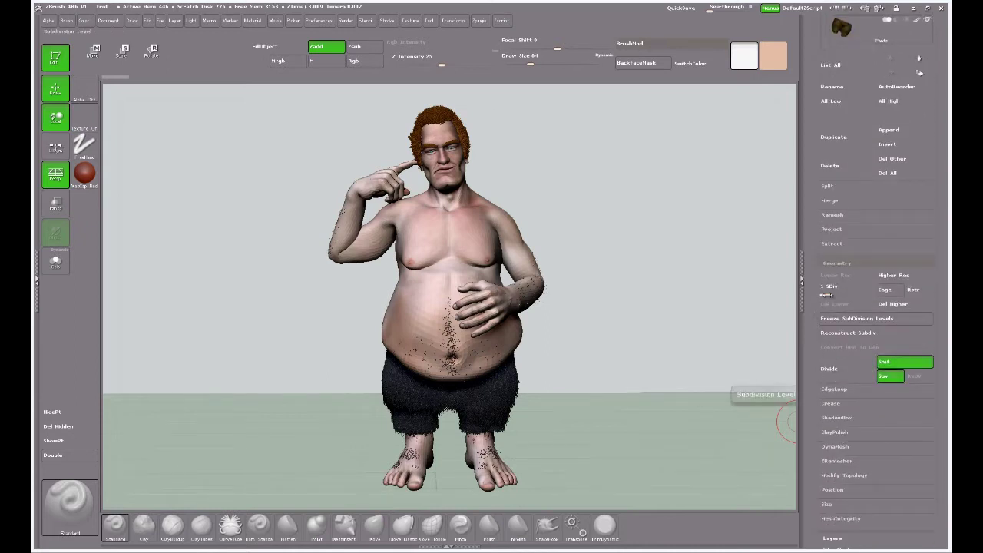
left_click_drag(825, 294, 881, 305)
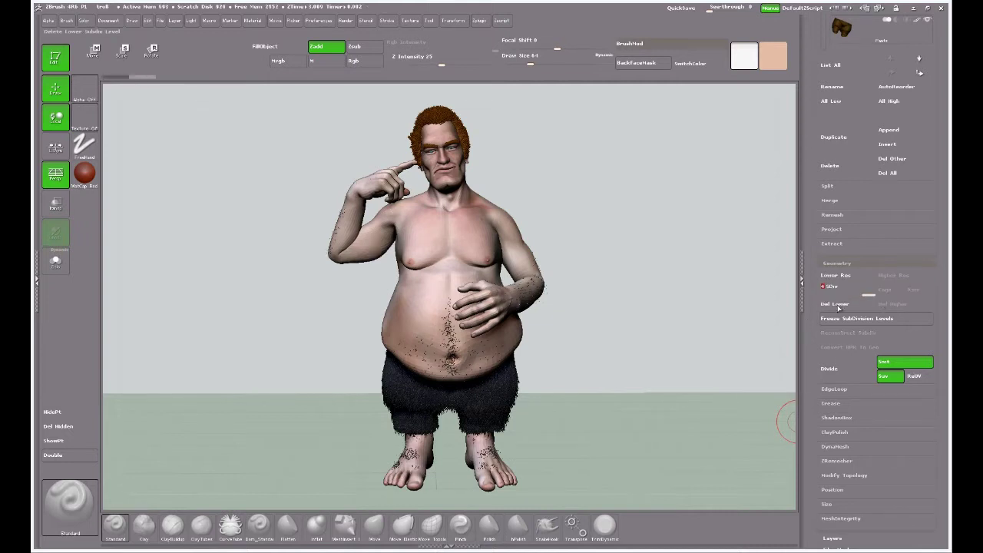
left_click(838, 305)
Step: Send all subtools through GoZ to KeyShot and maximize the KeyShot window
scroll(816, 230, "up", 5)
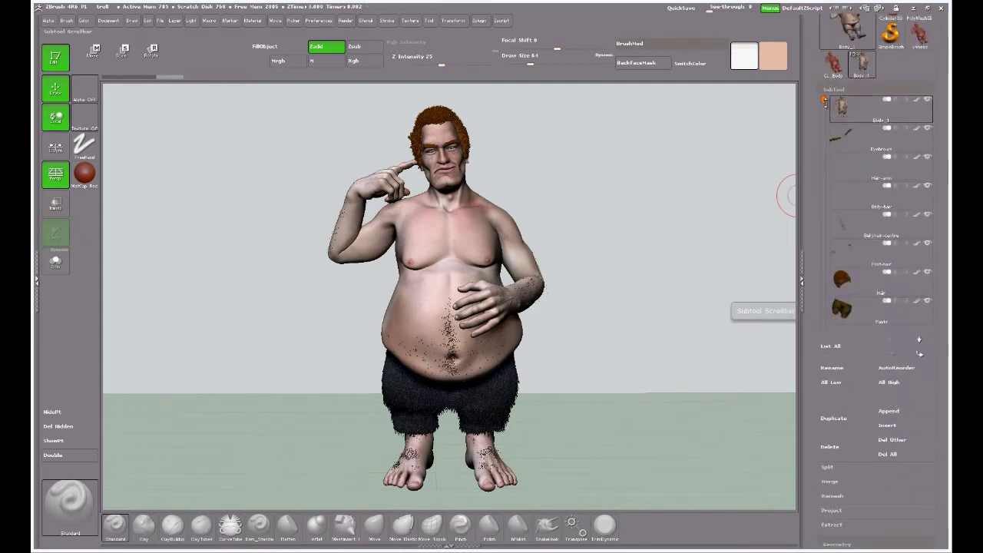
mouse_move(841, 108)
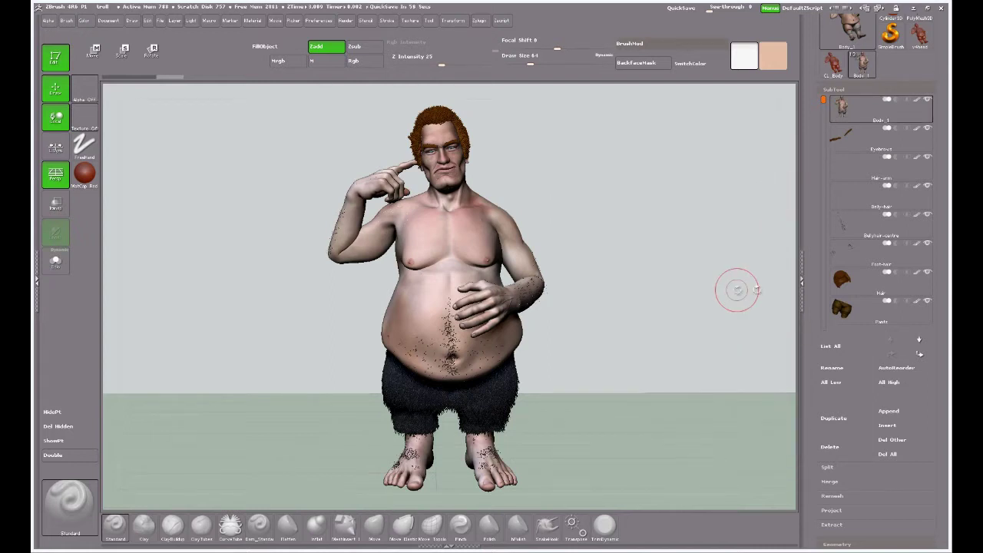
scroll(811, 170, "up", 1)
scroll(811, 170, "up", 5)
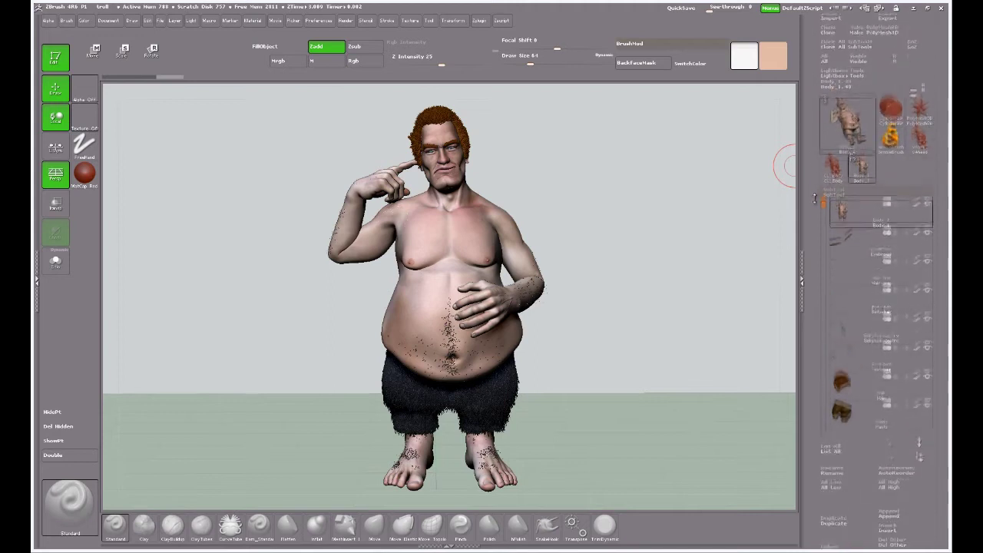
scroll(807, 206, "down", 3)
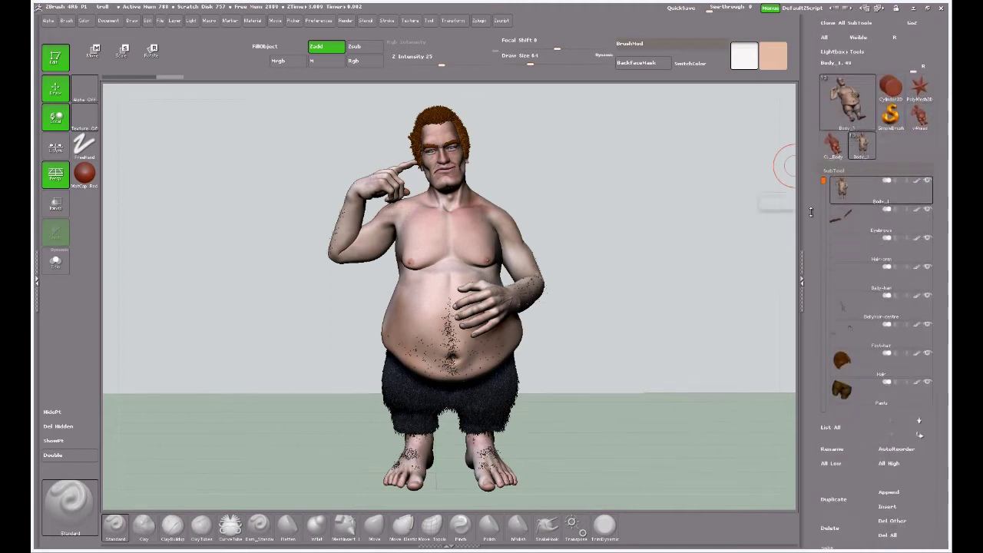
left_click_drag(823, 183, 827, 292)
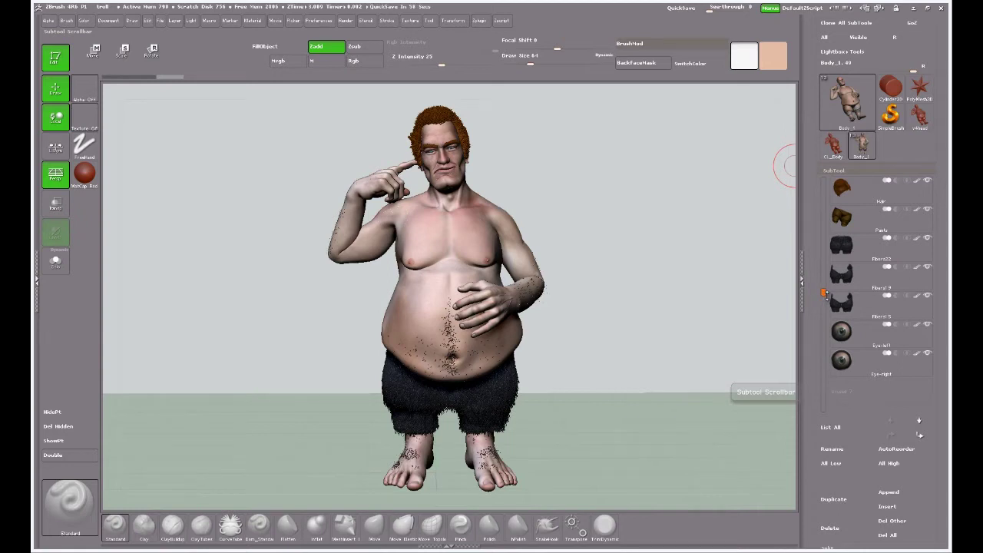
mouse_move(862, 282)
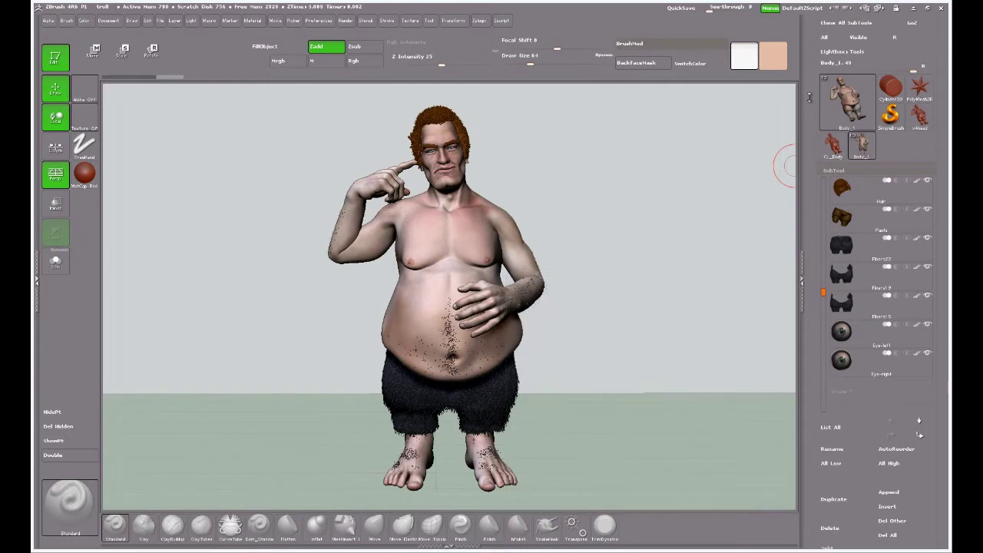
left_click_drag(808, 98, 809, 165)
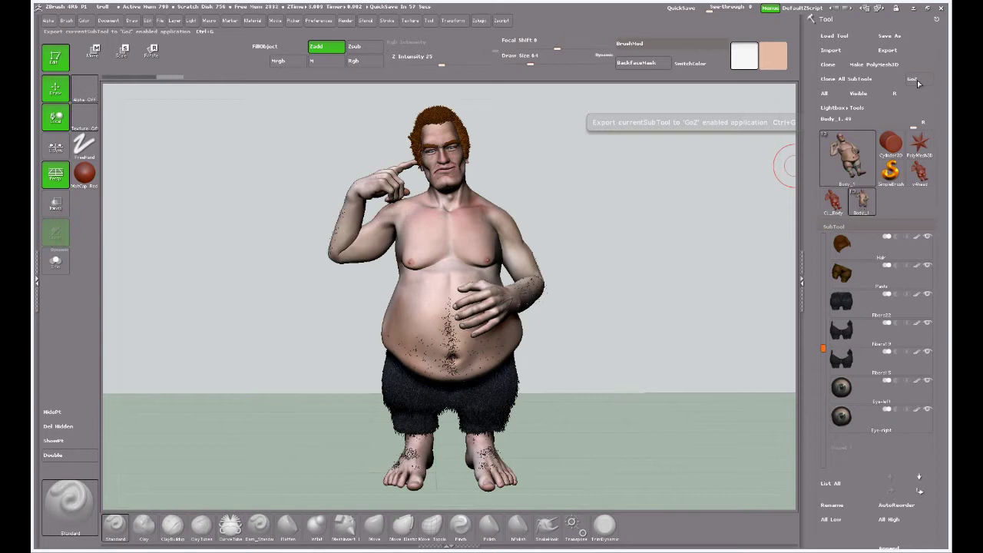
left_click(825, 94)
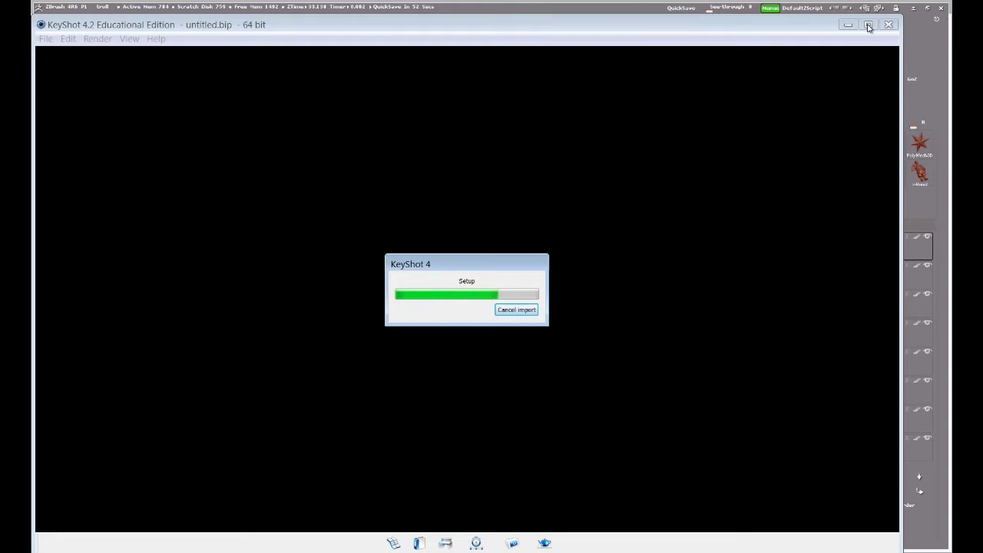
left_click(868, 25)
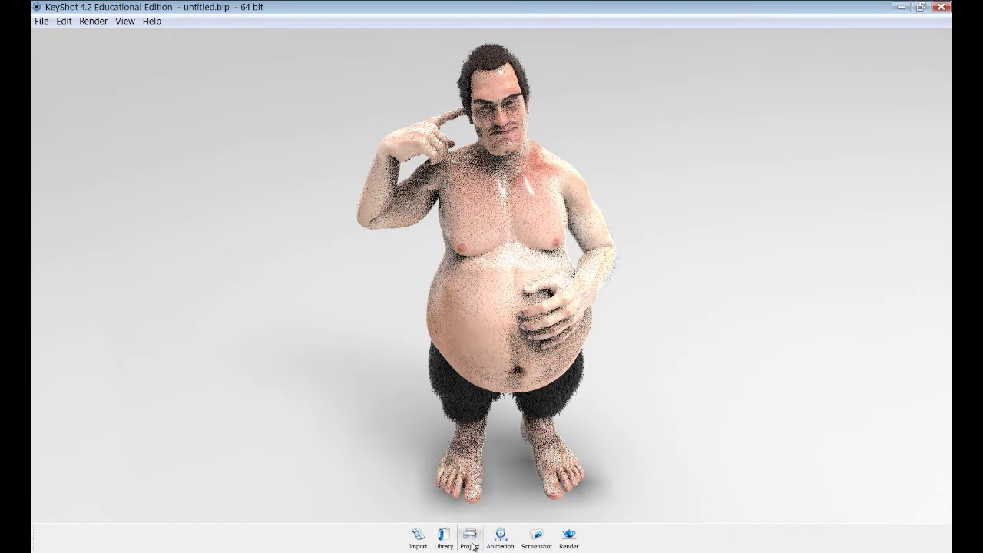
Step: Expand the imported GoZ model's parts and change the GoZMesh_Body_1 material type to Diffuse
left_click(470, 539)
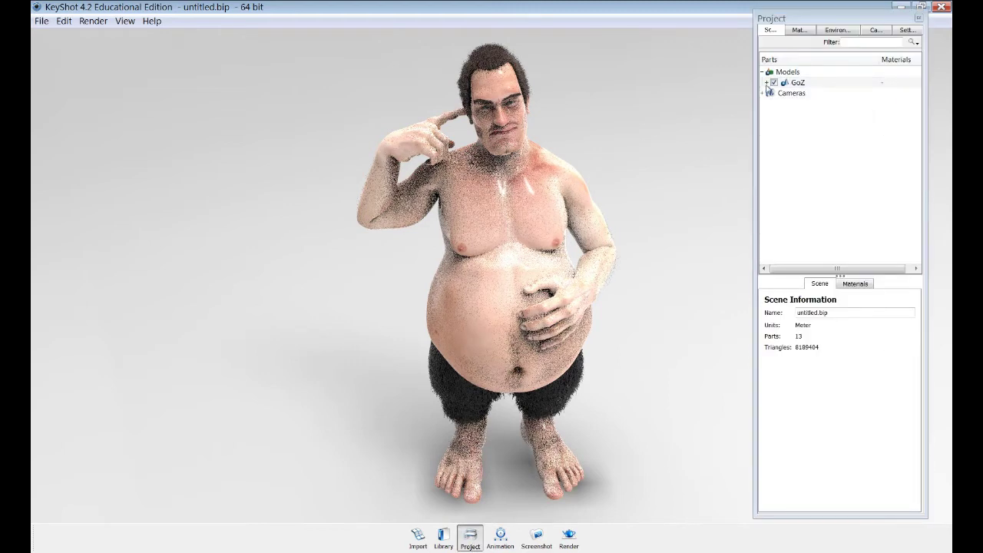
left_click(765, 83)
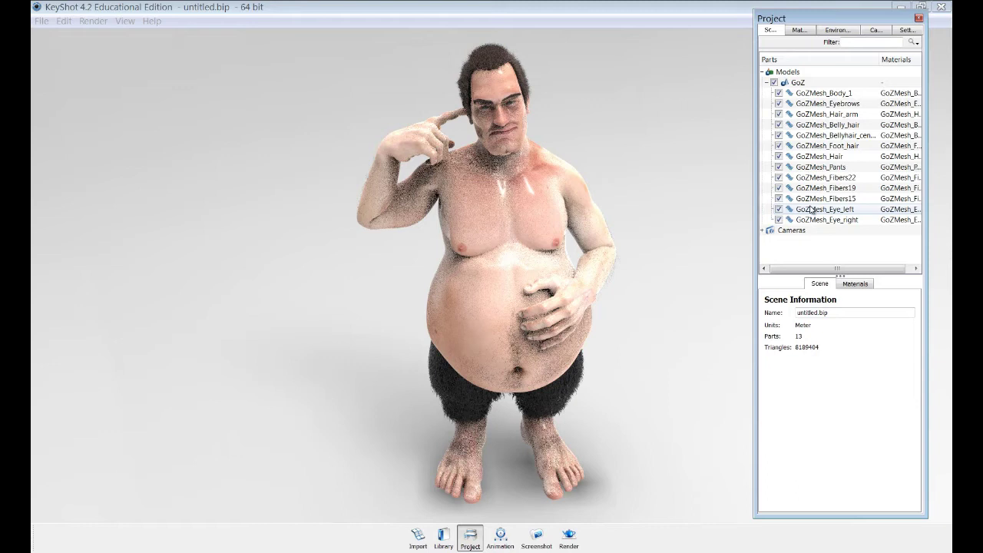
left_click(817, 96)
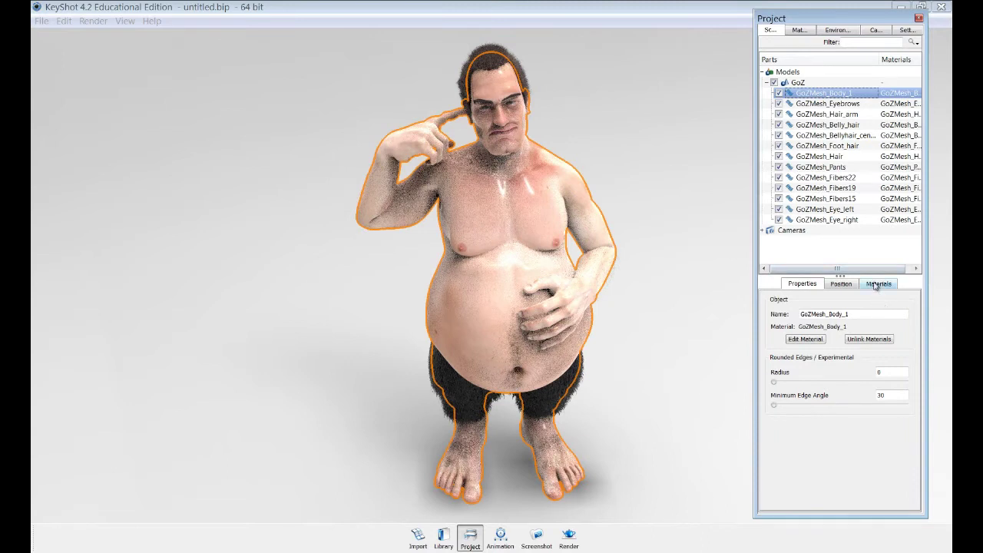
left_click(876, 285)
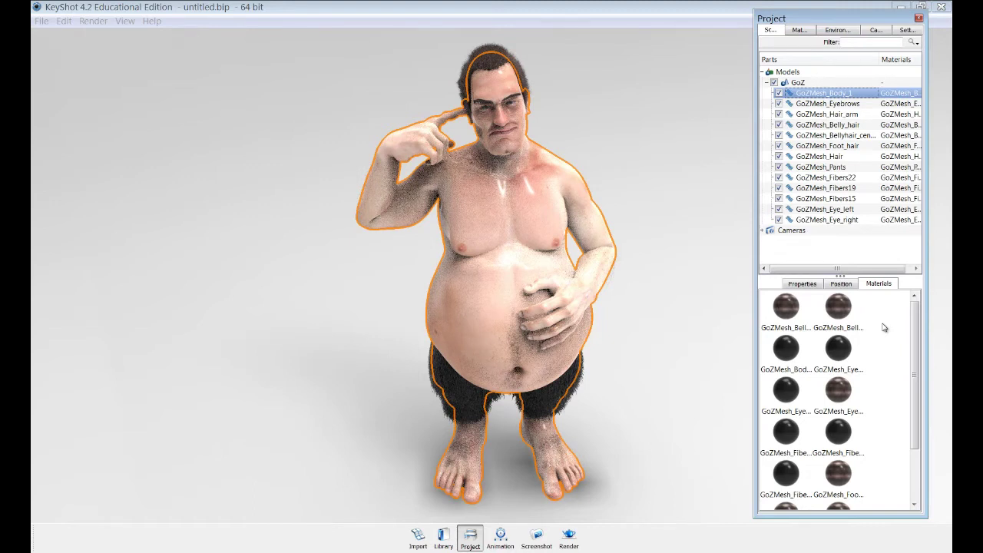
double_click(786, 352)
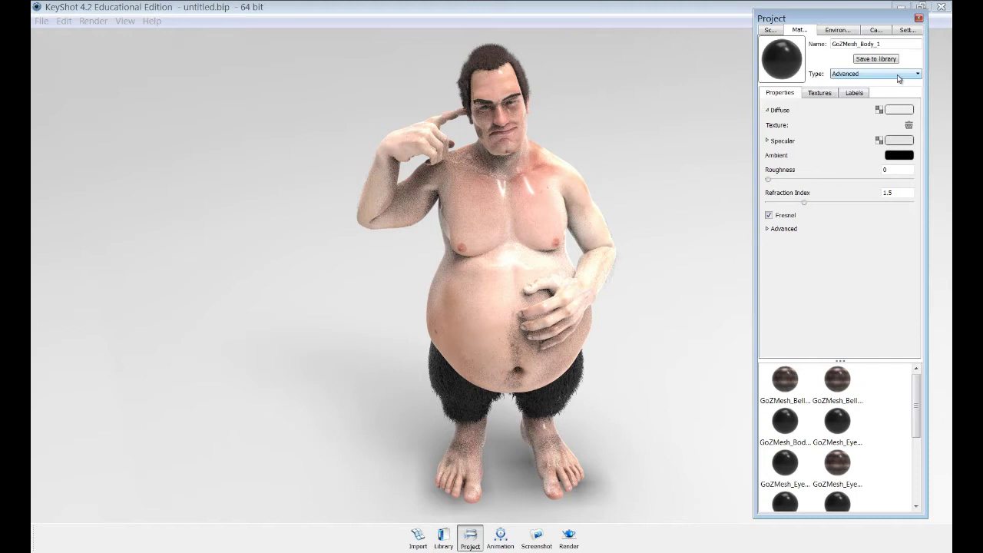
left_click(897, 74)
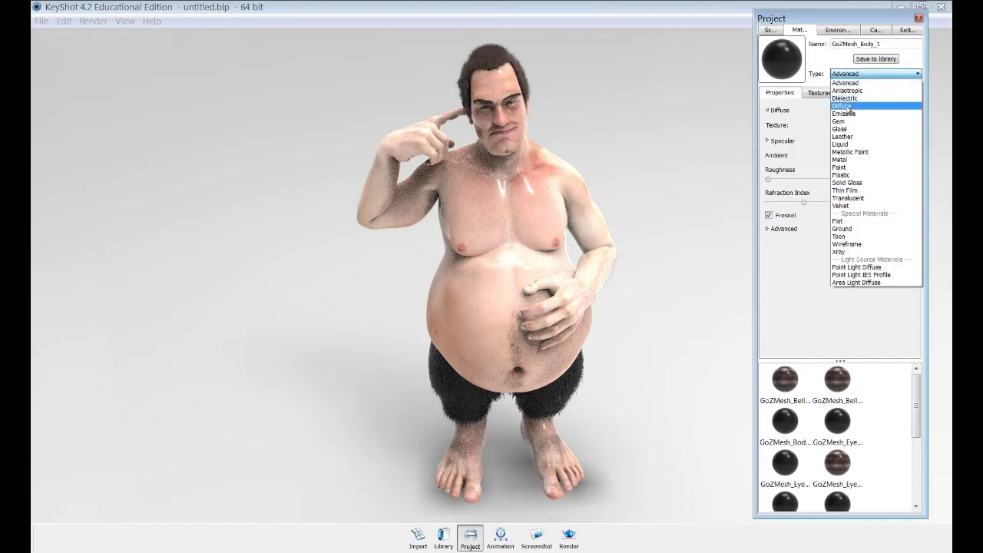
left_click(851, 109)
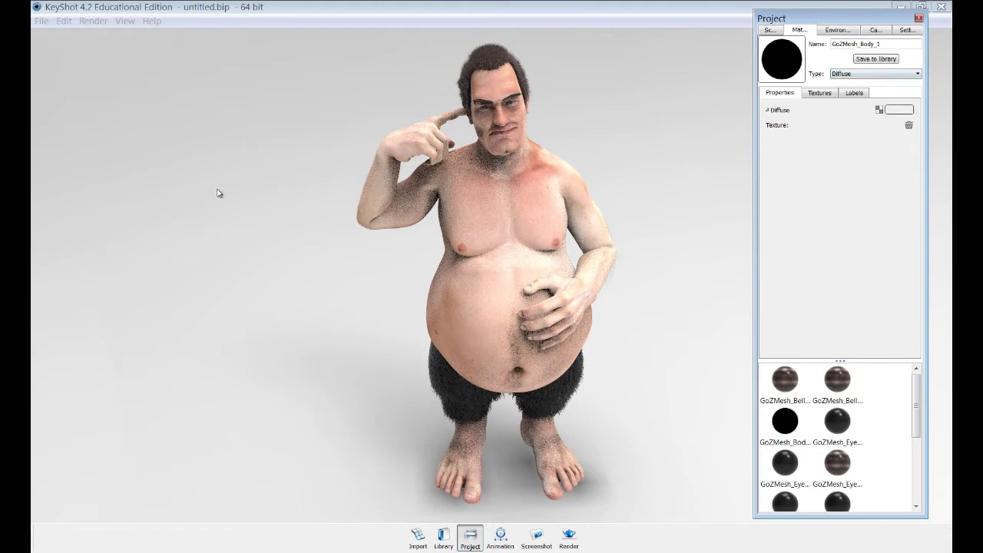
Step: Apply the HDR-000520-a-l environment from the library to the scene
scroll(217, 193, "up", 5)
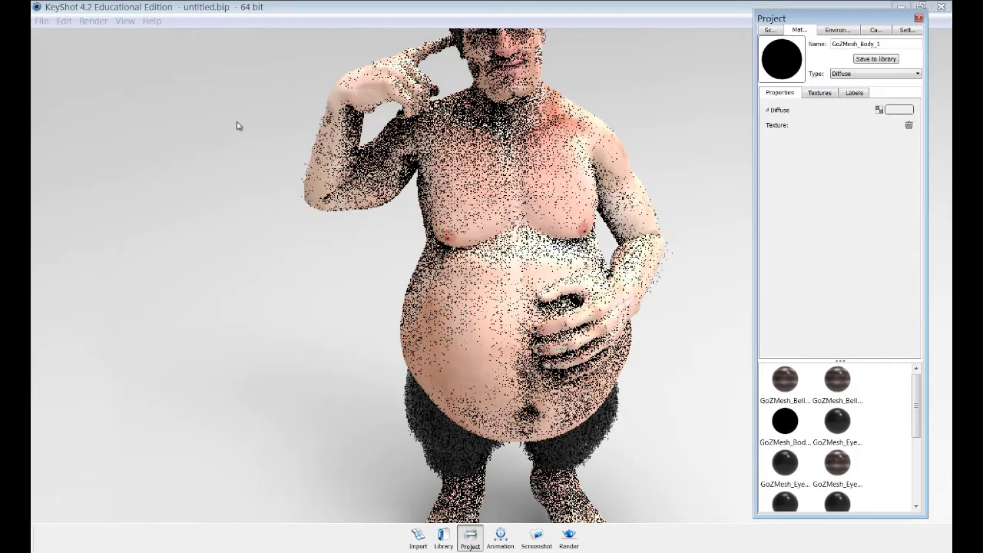
middle_click_drag(238, 85, 114, 239)
middle_click_drag(641, 202, 639, 192)
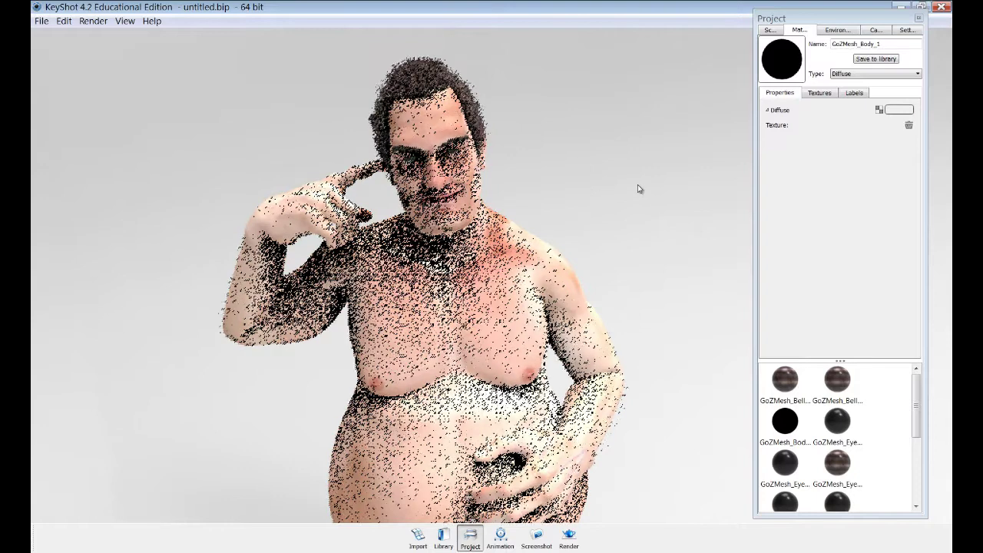
scroll(643, 188, "up", 2)
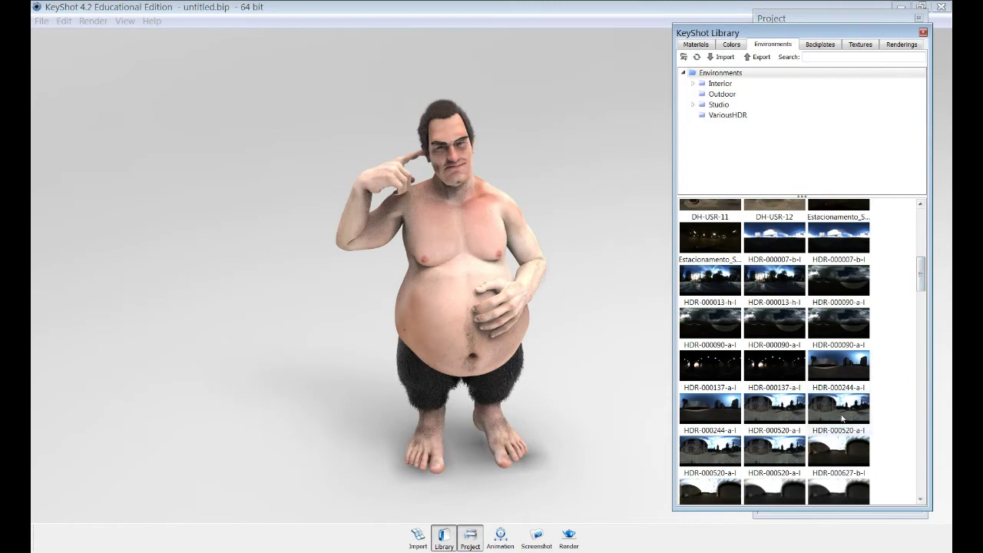
left_click_drag(841, 418, 278, 418)
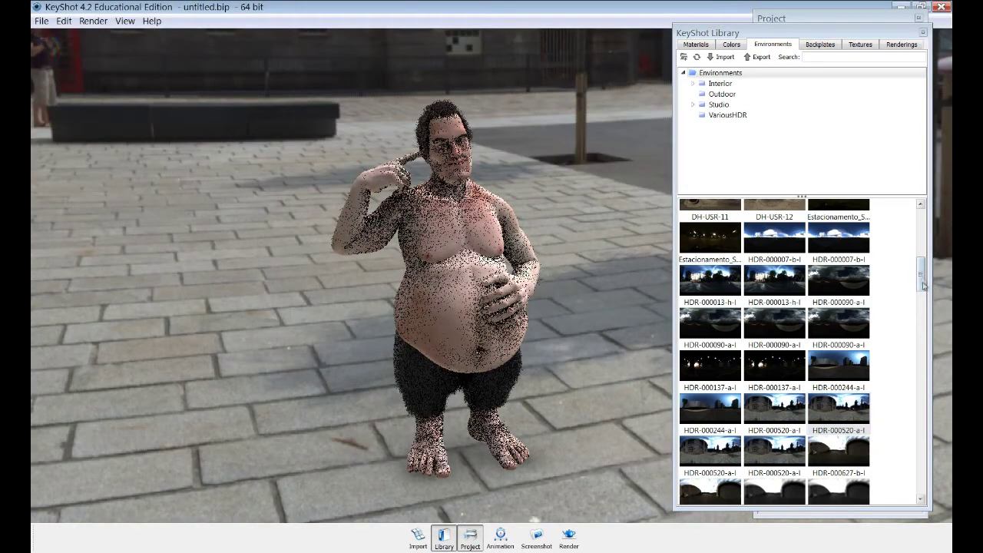
Step: Light the scene with the hdri-locations_iceland_4k environment and close the library
scroll(926, 240, "up", 5)
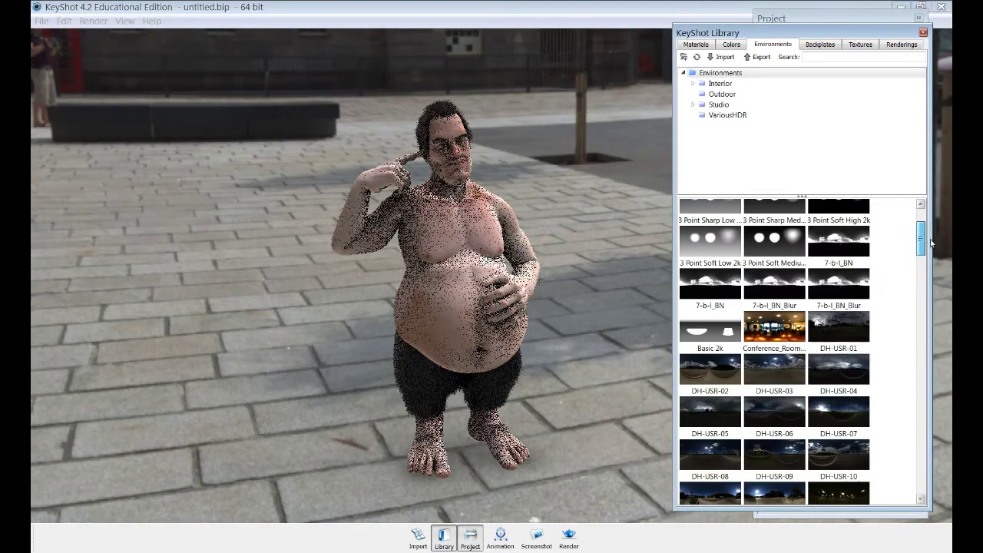
left_click_drag(925, 240, 943, 303)
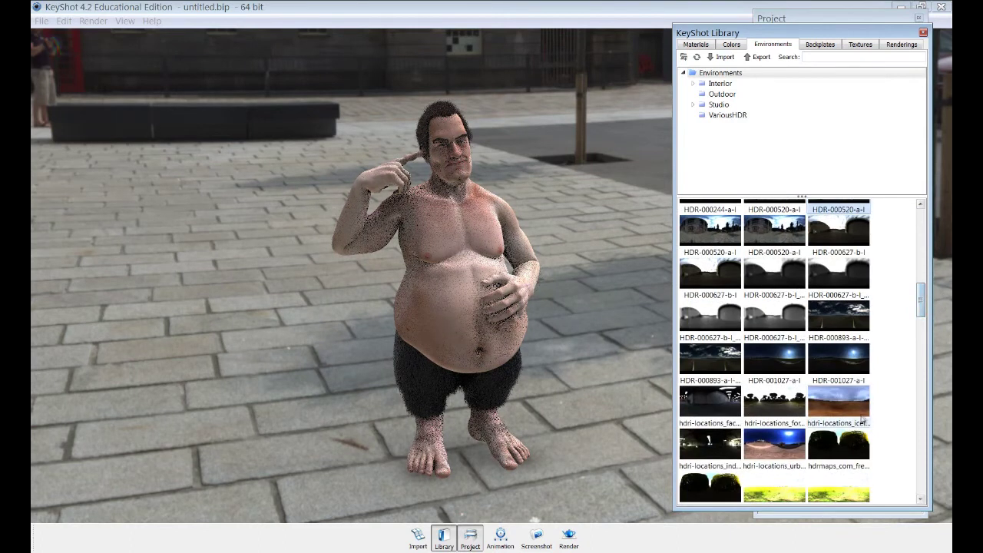
left_click_drag(845, 409, 242, 454)
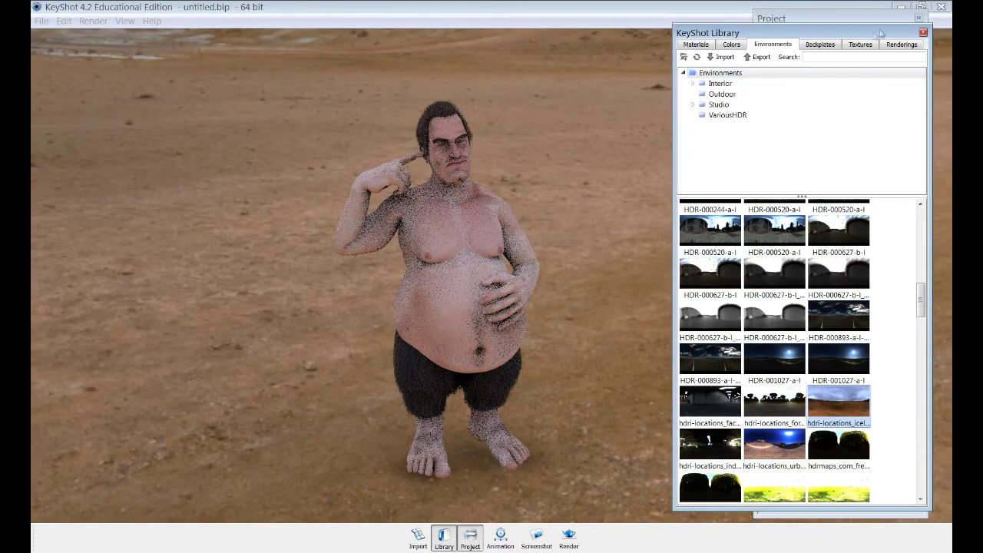
left_click(923, 33)
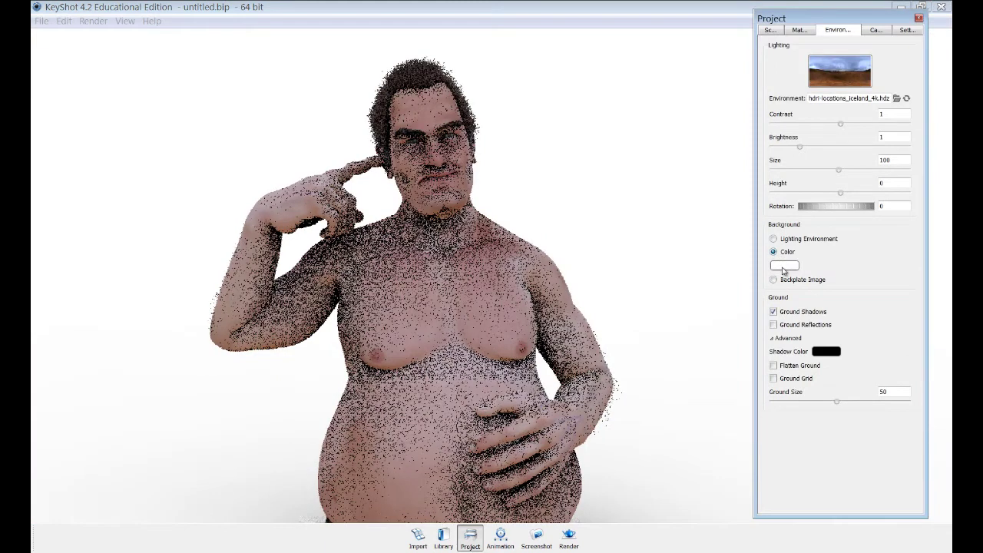
Step: Set the scene's background color to a light cyan with RGB values 156, 224, 224
left_click(781, 269)
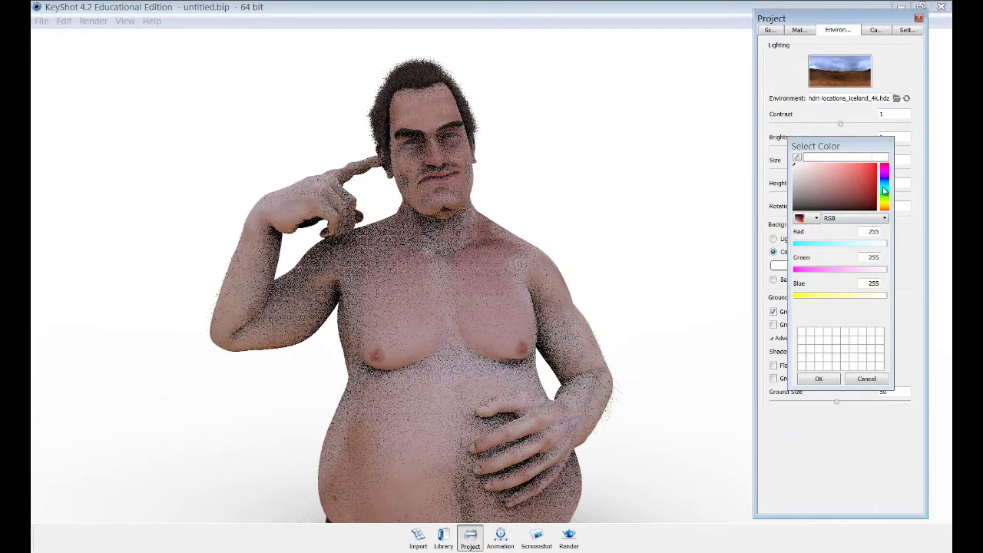
left_click(884, 191)
left_click_drag(835, 173, 819, 173)
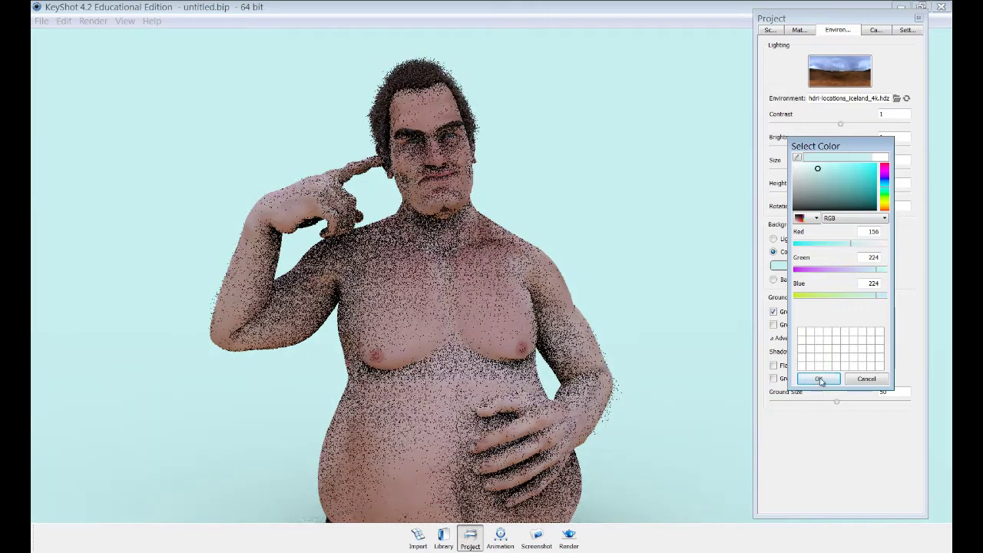
left_click(819, 379)
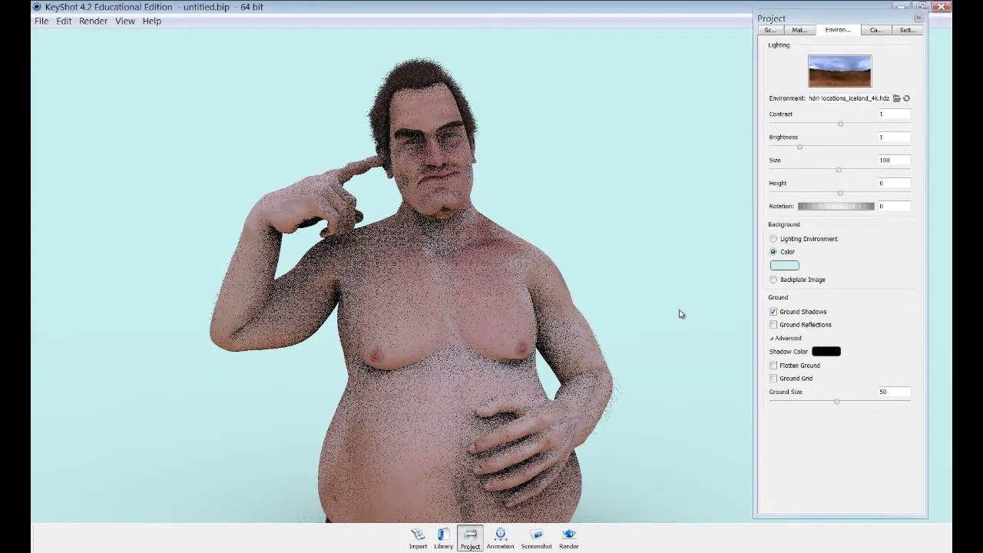
scroll(680, 314, "down", 3)
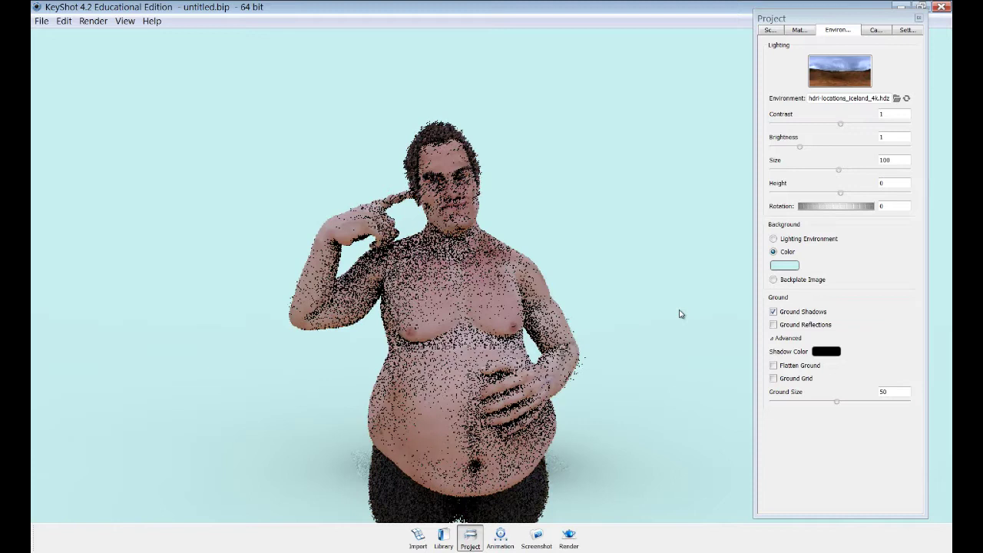
Step: Set the image brightness adjustment to 1.2 and close the project settings
middle_click_drag(676, 359, 669, 255)
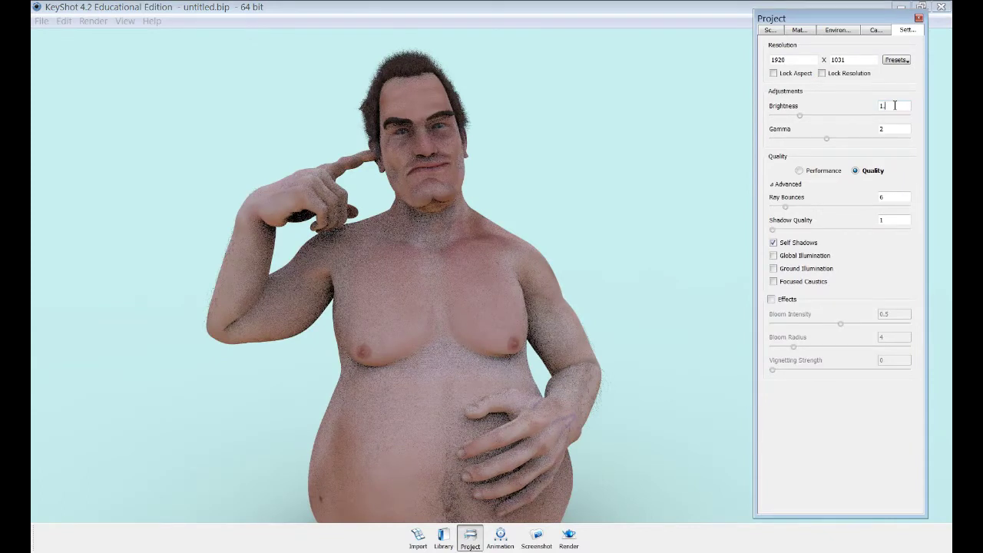
type("2")
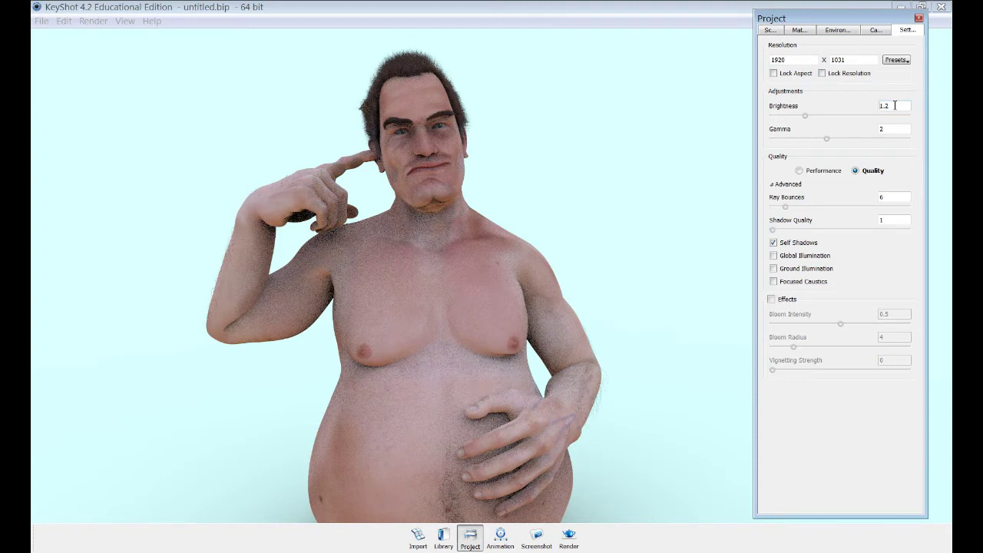
key("space")
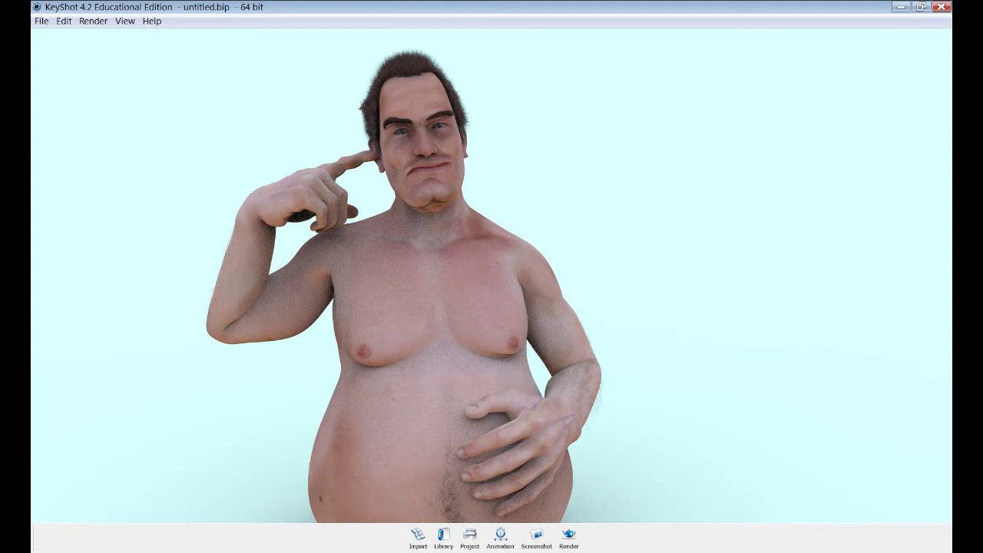
Step: Examine the rendered head and hair fibers up close from the front and the side
scroll(834, 450, "up", 5)
left_click_drag(834, 450, 448, 420)
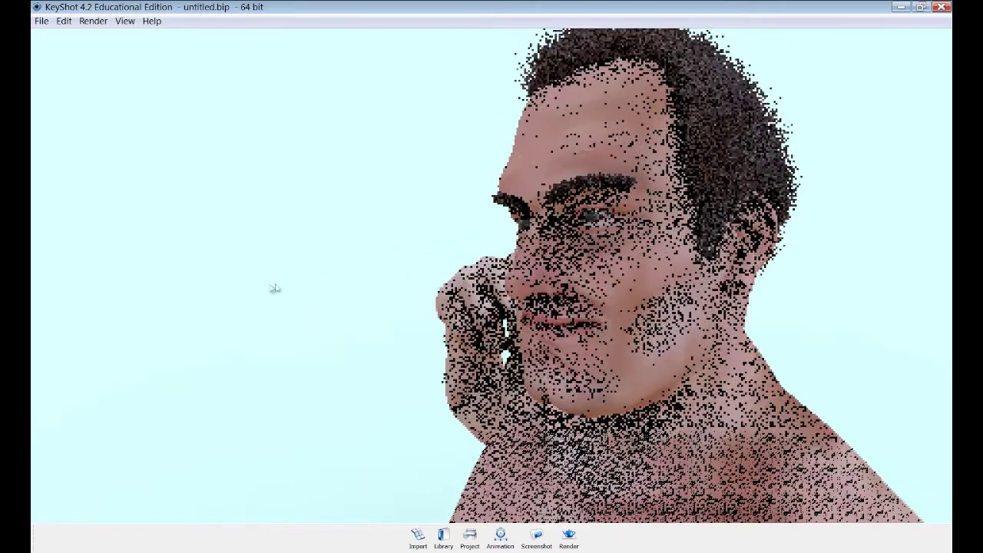
left_click_drag(238, 287, 116, 302)
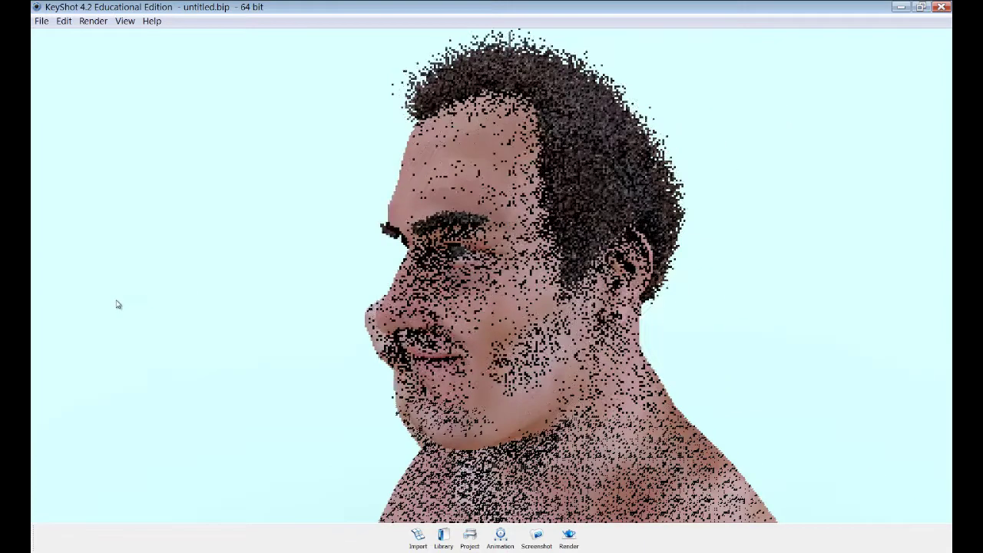
scroll(131, 320, "up", 2)
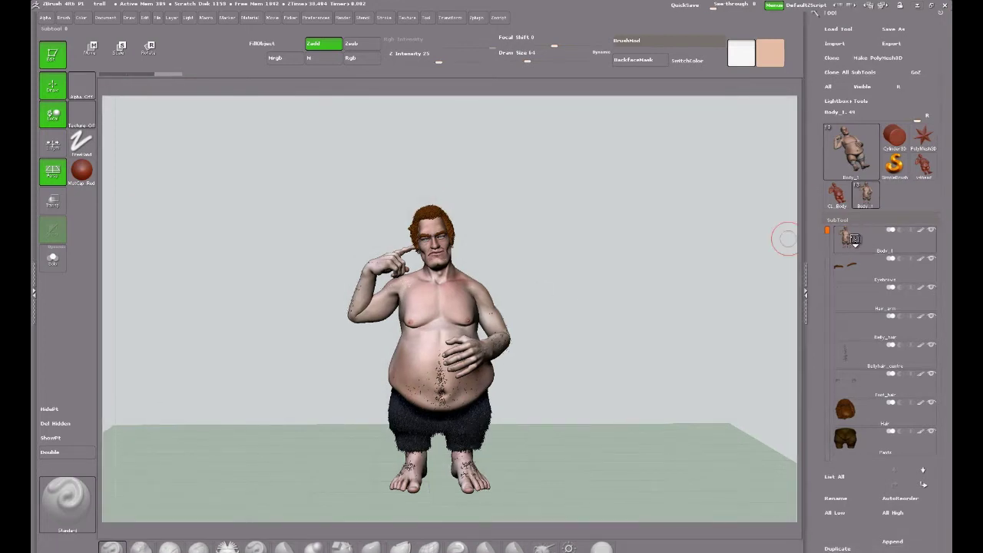
Step: In ZBrush, mask a ring-shaped alpha on the troll's chest, invert the mask and fill the ring with green
mouse_move(848, 238)
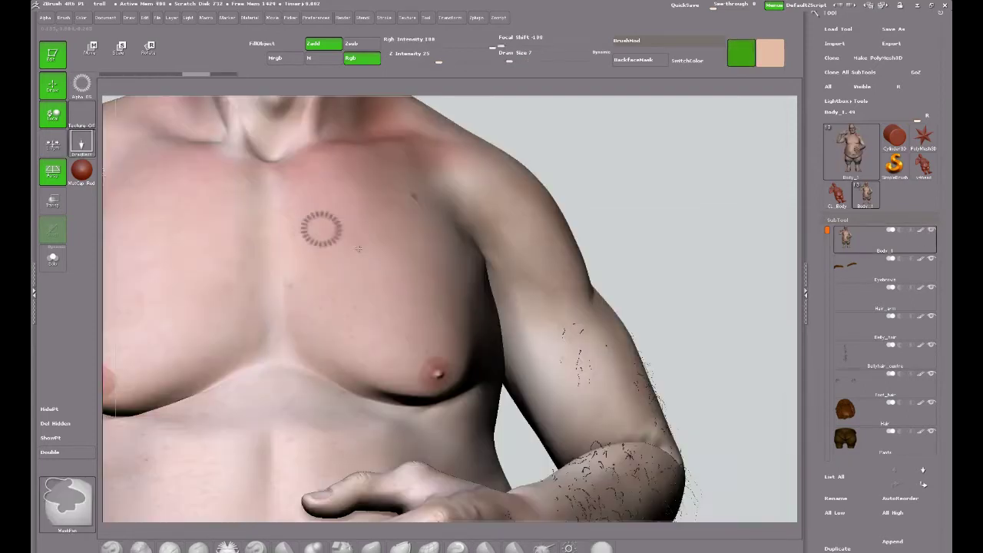
mouse_move(323, 226)
left_mouse_down()
mouse_move(406, 271)
mouse_move(386, 261)
left_mouse_up()
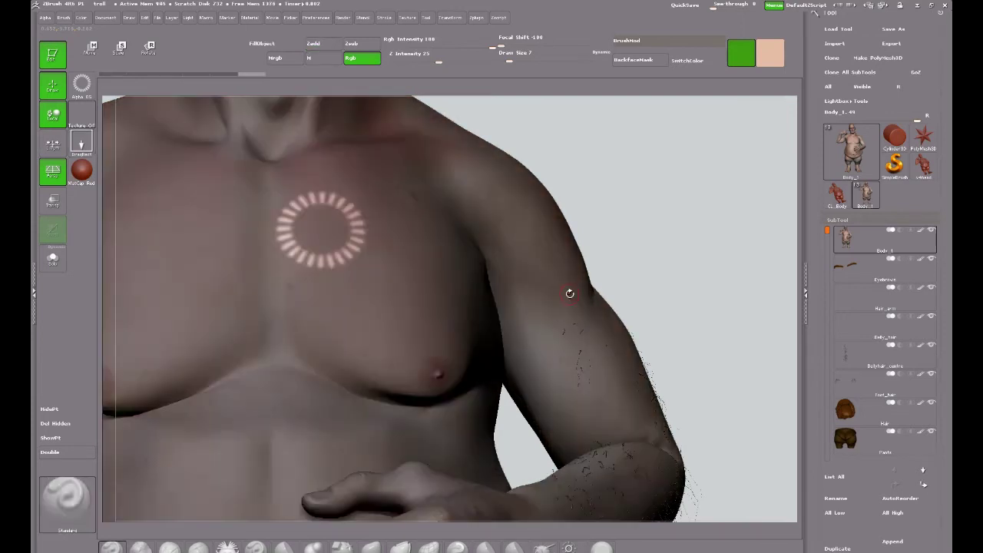
left_click(80, 17)
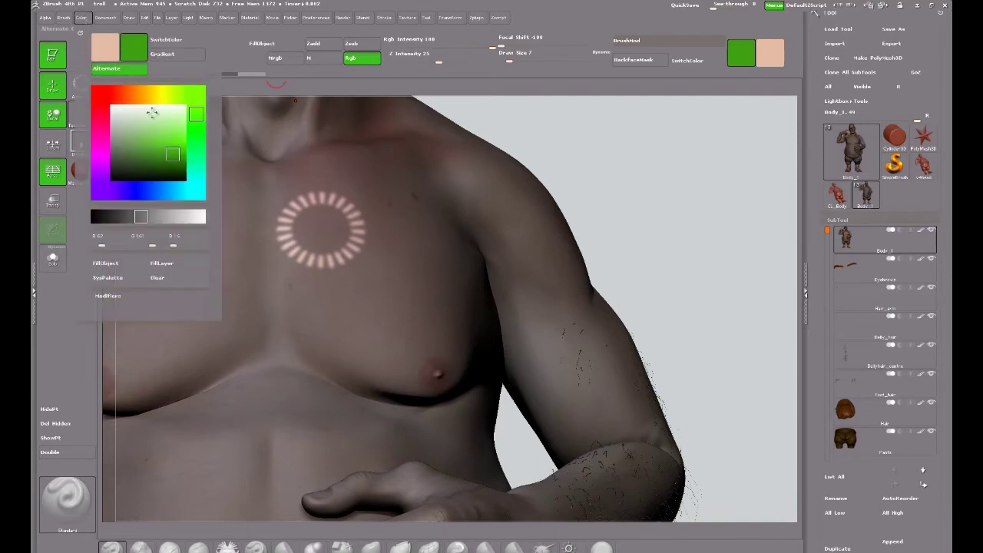
left_click(115, 265)
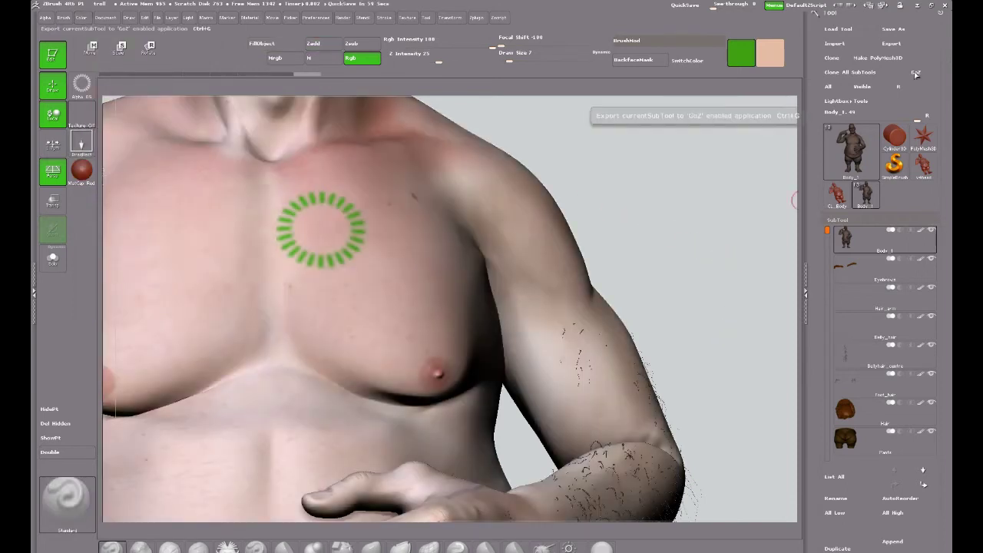
Step: Send the painted body to KeyShot with GoZ and check the green chest ring in the render
left_click(916, 73)
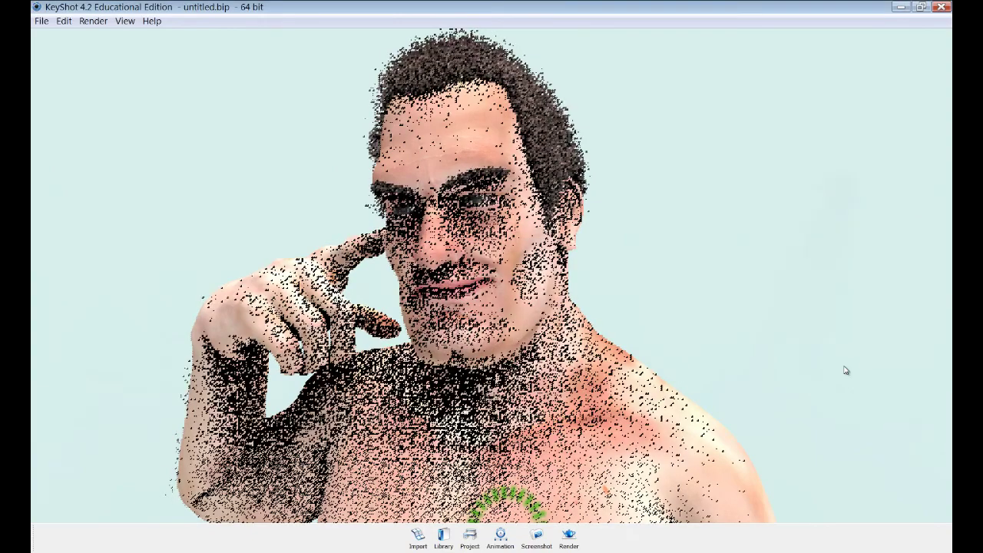
left_click_drag(817, 361, 768, 397)
middle_click_drag(807, 356, 812, 228)
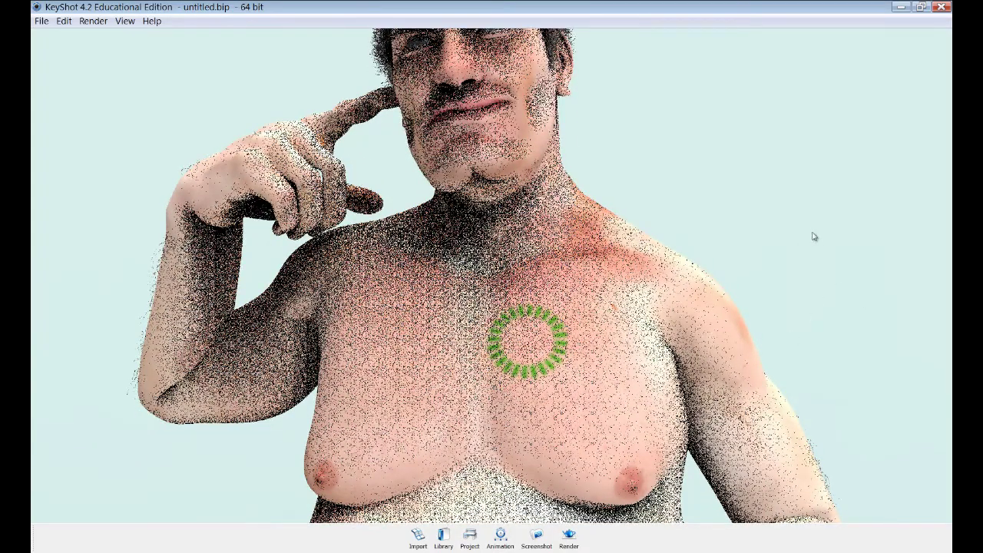
scroll(814, 236, "up", 2)
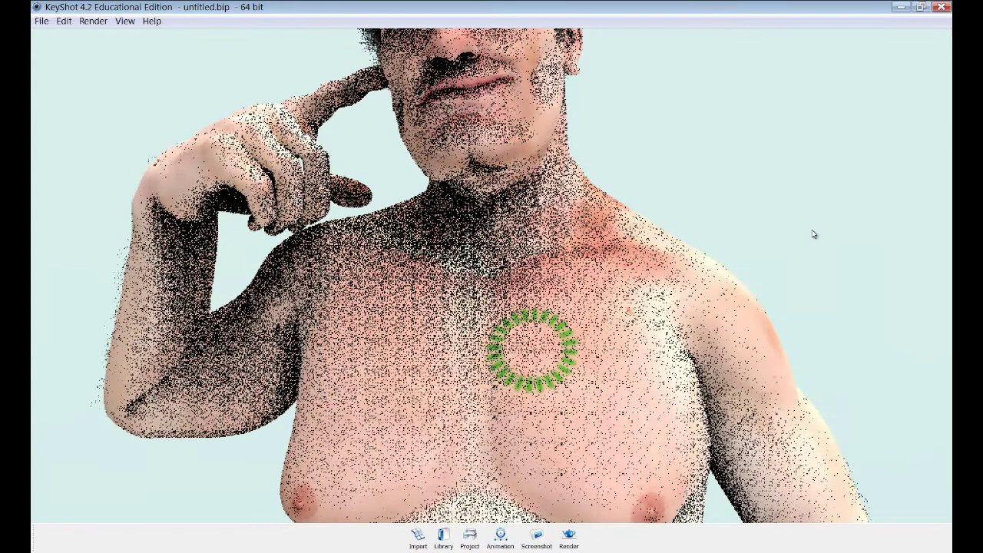
scroll(813, 232, "up", 1)
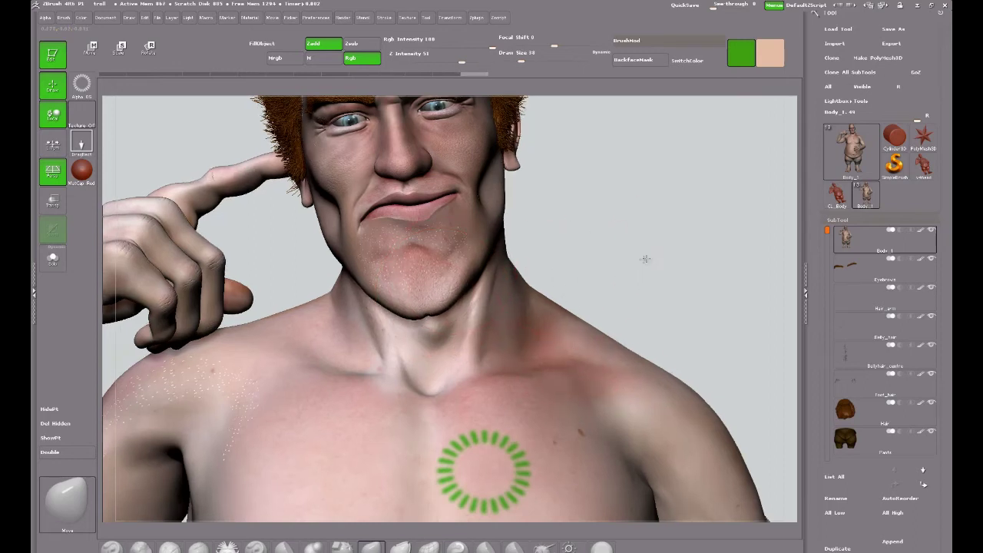
Step: Back in ZBrush, pull the troll's nose down towards the mouth with the Move brush and switch to the Standard brush
left_click_drag(644, 259, 645, 261)
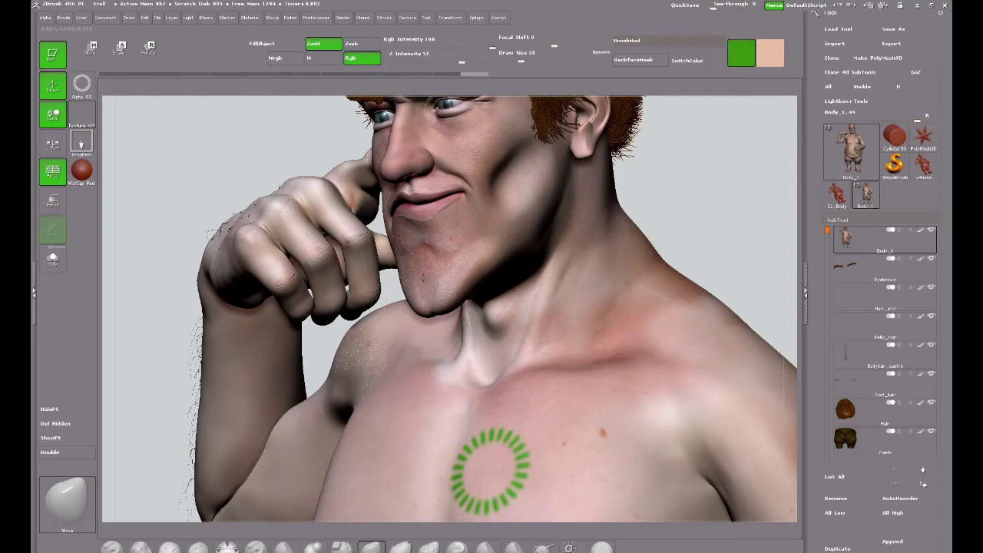
left_click_drag(666, 216, 724, 208)
left_click_drag(420, 164, 428, 188)
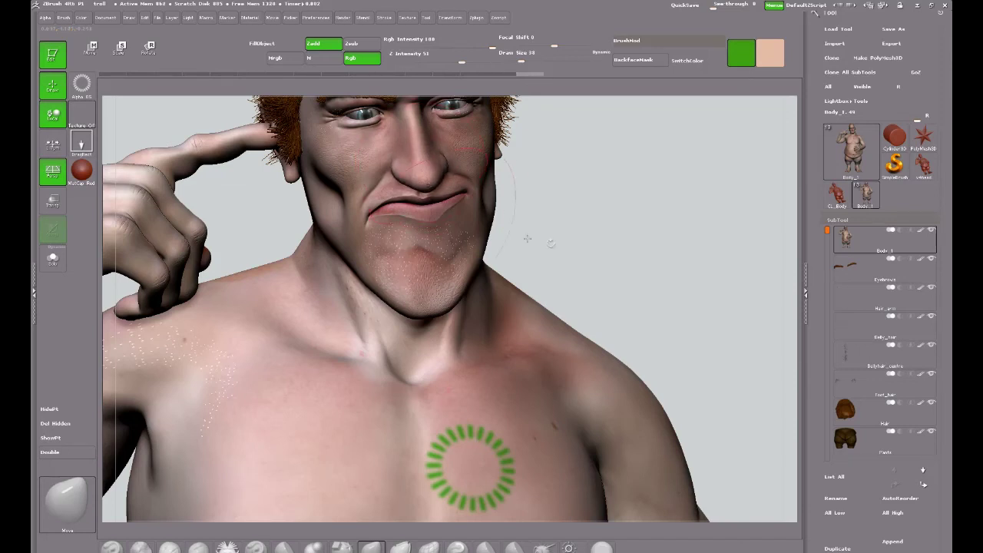
left_click_drag(624, 258, 614, 285)
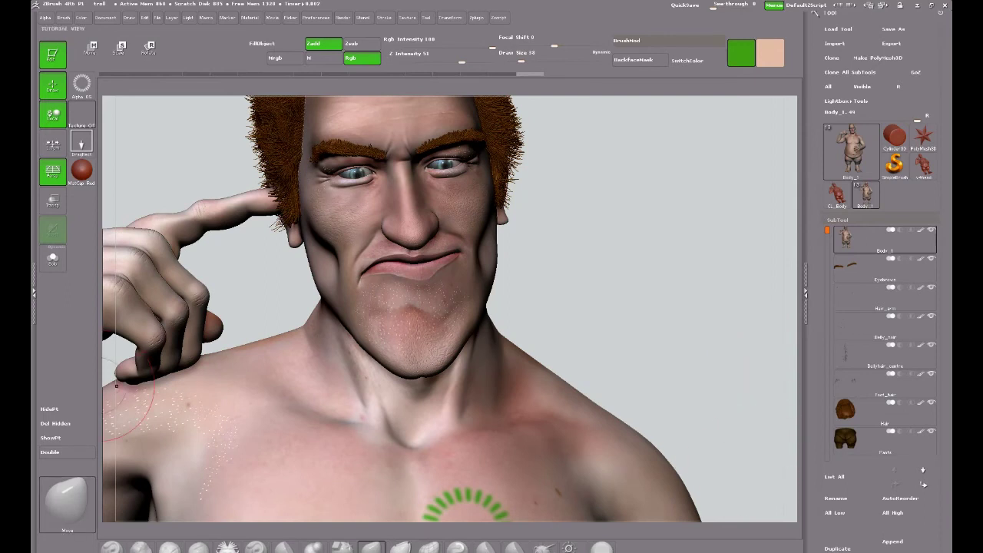
key("b")
key("s")
key("t")
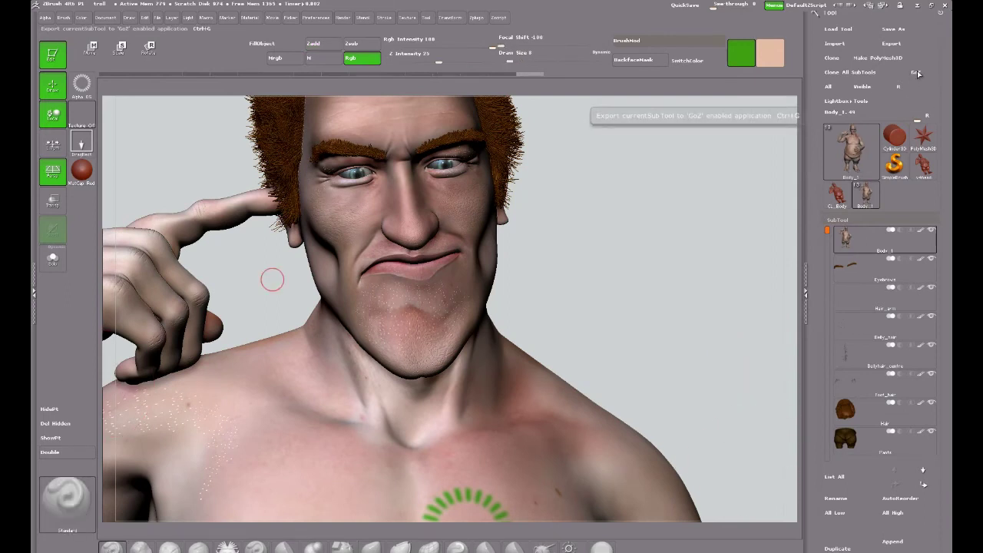
Step: Update the KeyShot model with the reshaped body through GoZ and inspect the face from the front
left_click(917, 73)
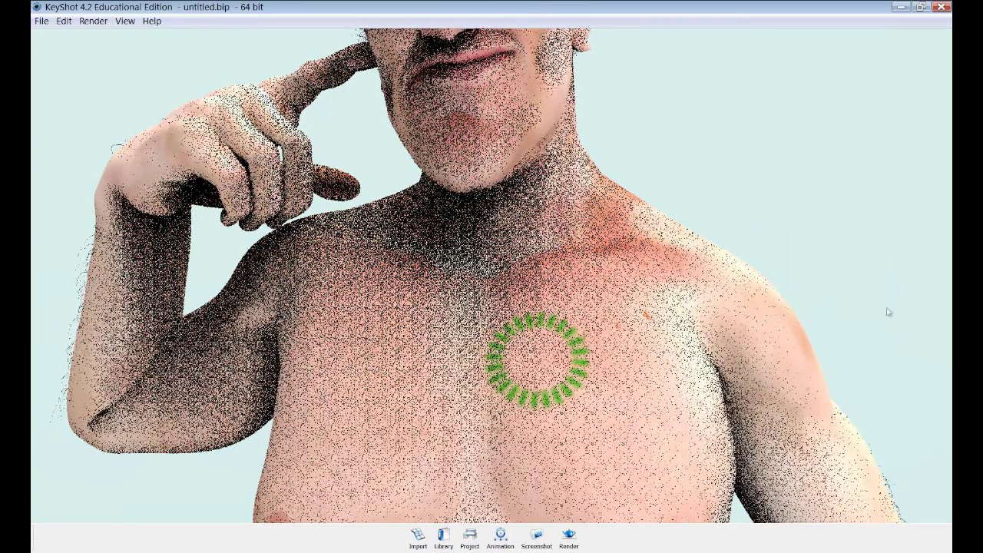
middle_click_drag(794, 159, 790, 246)
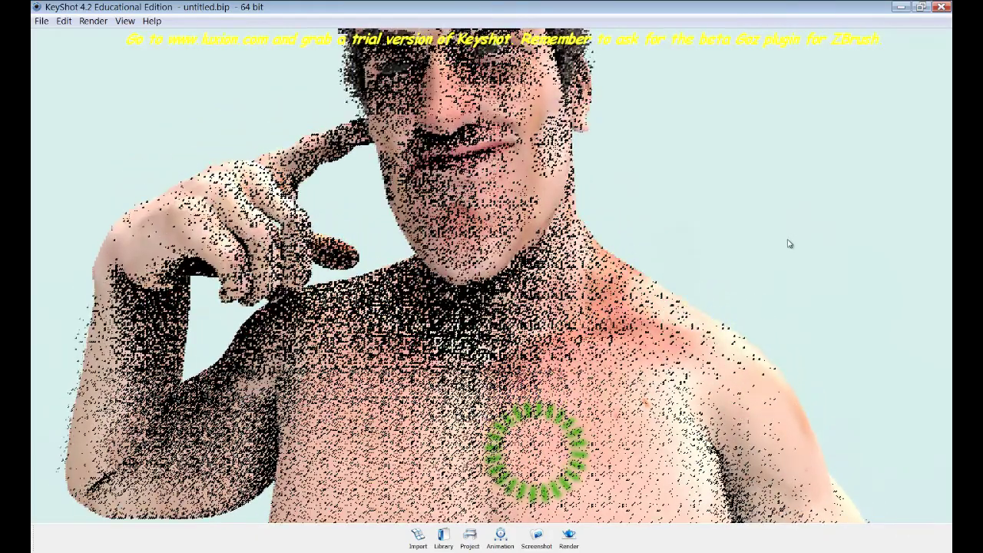
left_click_drag(806, 252, 868, 247)
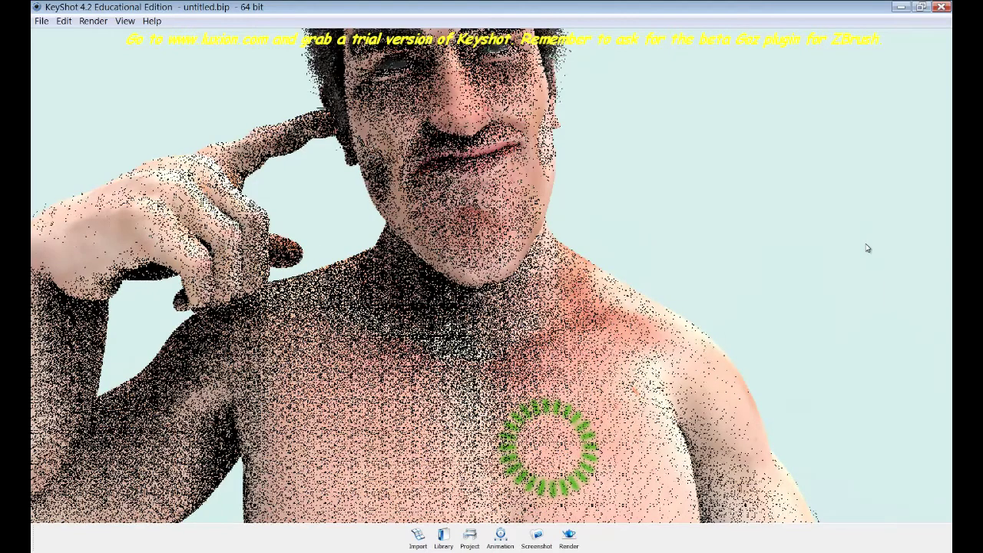